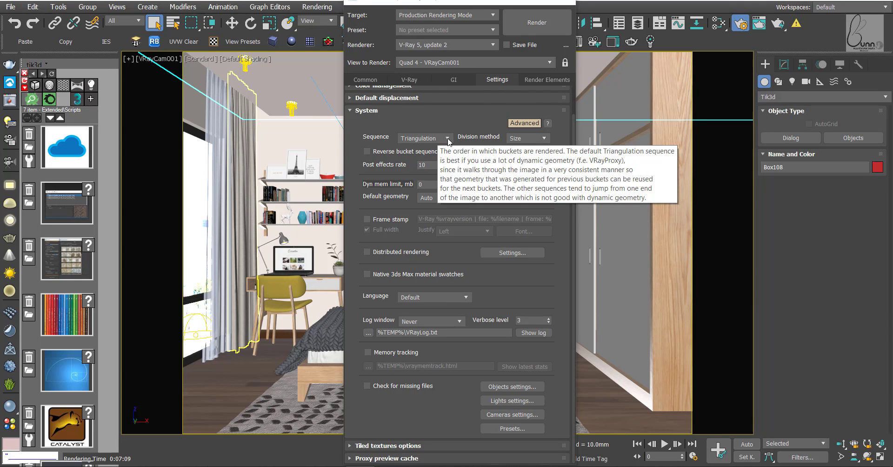
- Keep the Triangulation bucket sequence, start a bedroom test render, and stop it partway
{"action": "left_click", "coordinate": [446, 140]}
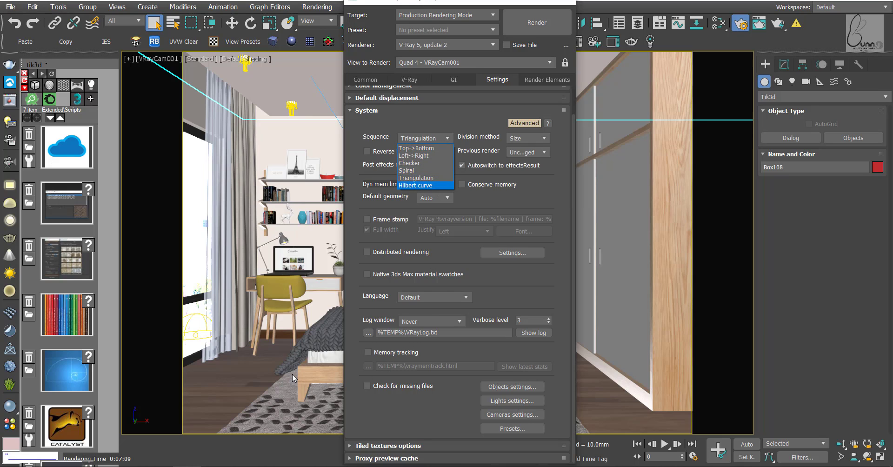
{"action": "left_click", "coordinate": [430, 126]}
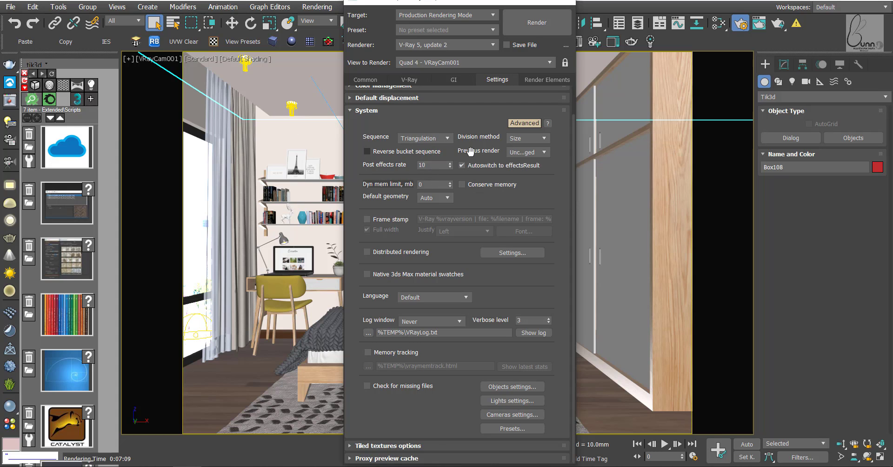
{"action": "left_click", "coordinate": [535, 28]}
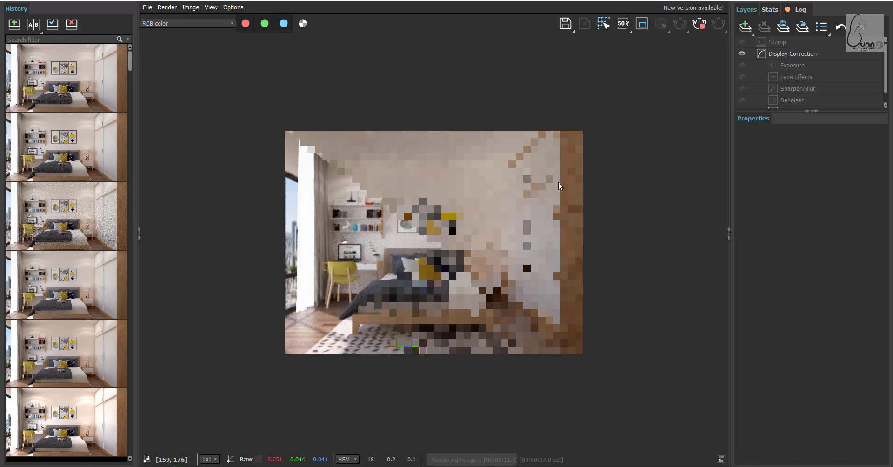
{"action": "left_click", "coordinate": [701, 27]}
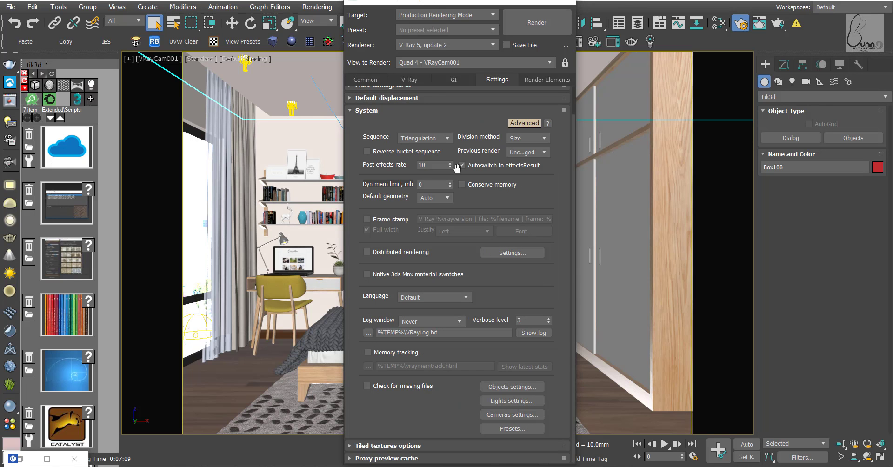
- Set the bucket sequence to Top->Bottom, test-render the bedroom, and stop it partway
{"action": "left_click", "coordinate": [448, 139]}
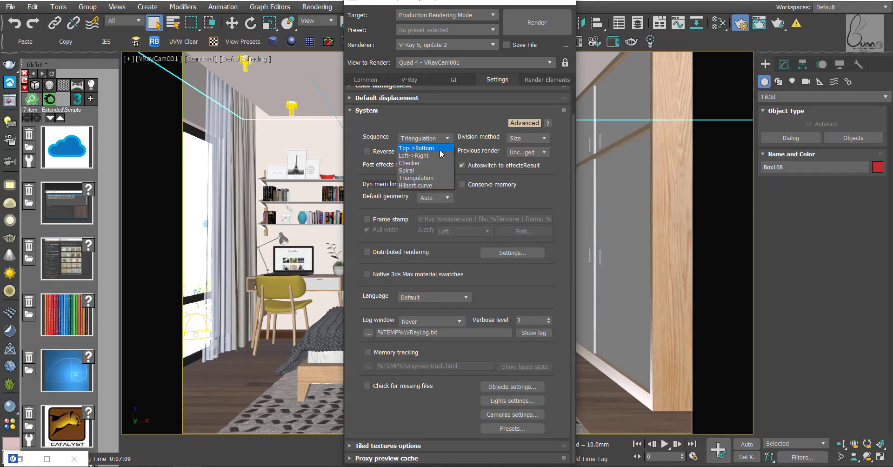
{"action": "left_click", "coordinate": [439, 150]}
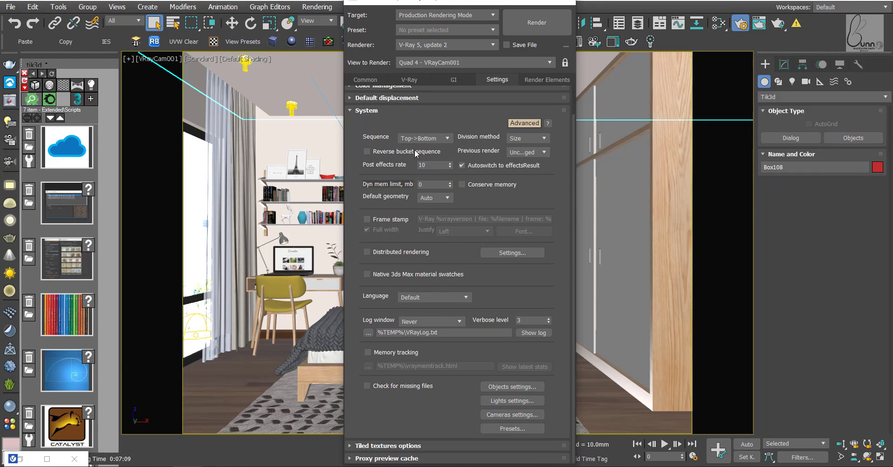
{"action": "left_click", "coordinate": [541, 27]}
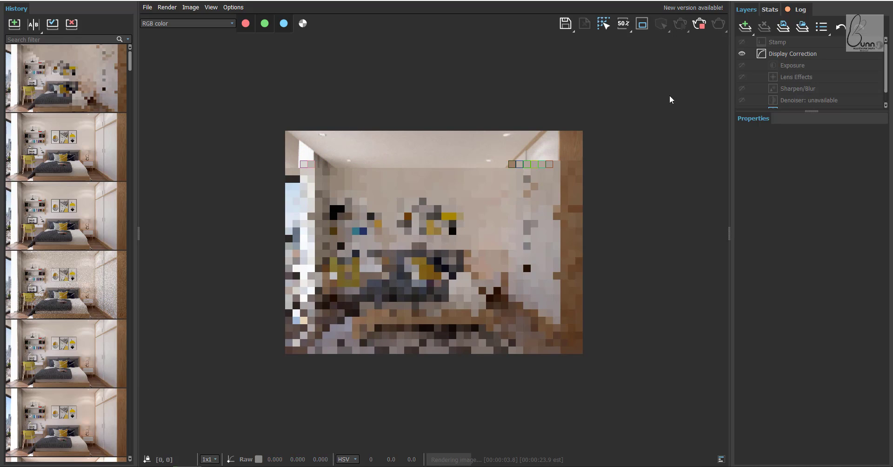
{"action": "left_click", "coordinate": [699, 19]}
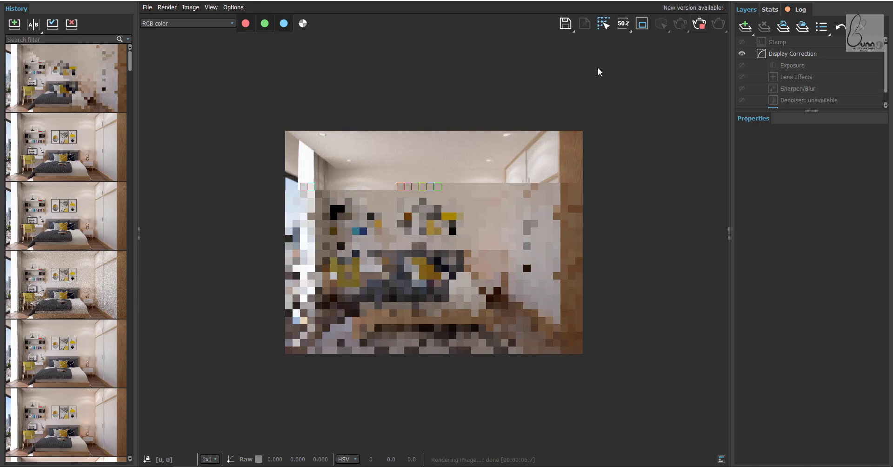
- Turn on Region render over the image's lower part and load the Triangulation render from History
{"action": "left_click", "coordinate": [643, 27]}
{"action": "left_click_drag", "start_coordinate": [590, 181], "coordinate": [251, 355]}
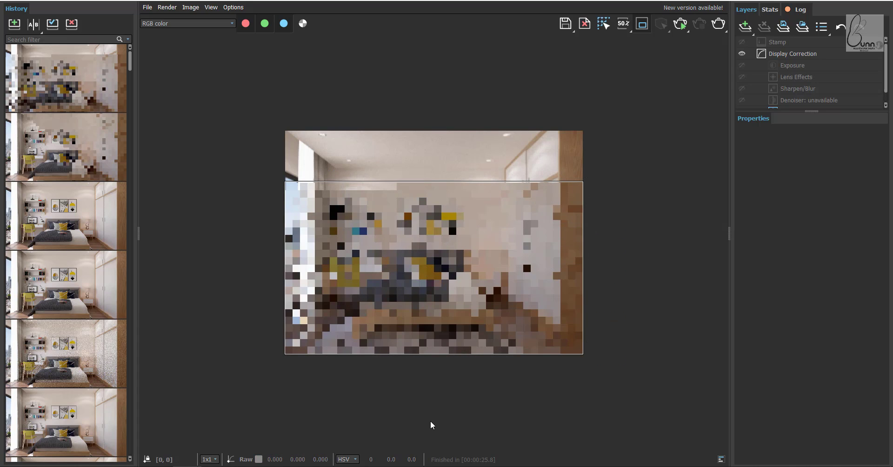
{"action": "double_click", "coordinate": [55, 152]}
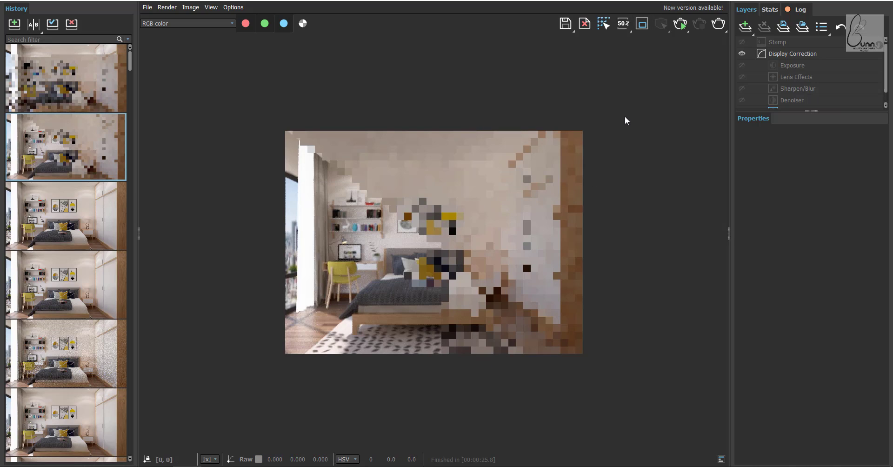
- Redraw the render region over the image's right part, then over its top-left corner
{"action": "left_click", "coordinate": [642, 27]}
{"action": "mouse_move", "coordinate": [583, 131]}
{"action": "left_mouse_down"}
{"action": "mouse_move", "coordinate": [472, 353]}
{"action": "mouse_move", "coordinate": [441, 374]}
{"action": "left_mouse_up"}
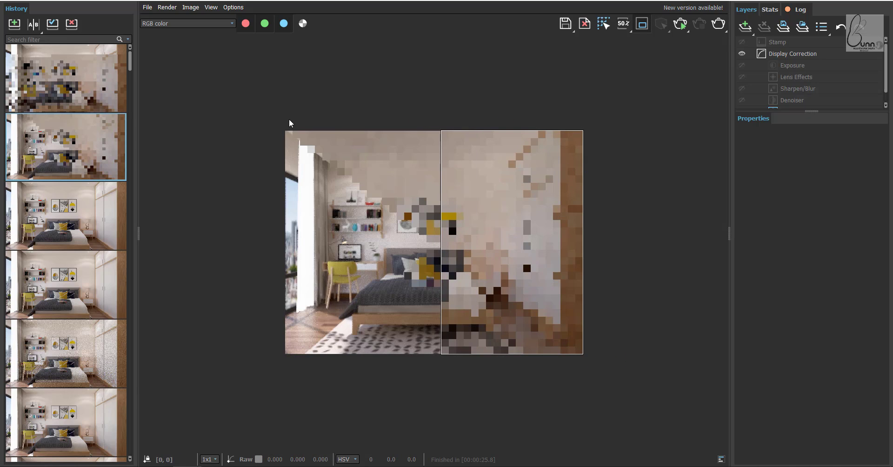
{"action": "left_click_drag", "start_coordinate": [285, 130], "coordinate": [440, 250]}
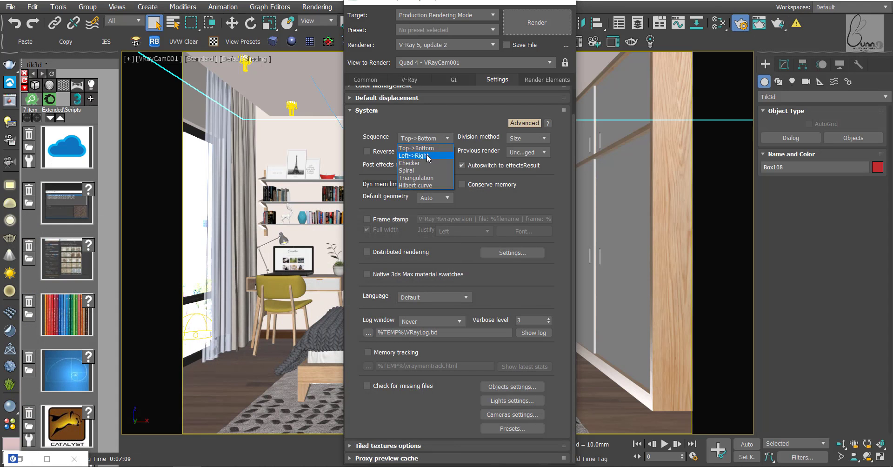
- Render the bedroom with Left->Right bucket order, then change the Sequence dropdown to Checker
{"action": "left_click", "coordinate": [427, 156]}
{"action": "left_click", "coordinate": [537, 24]}
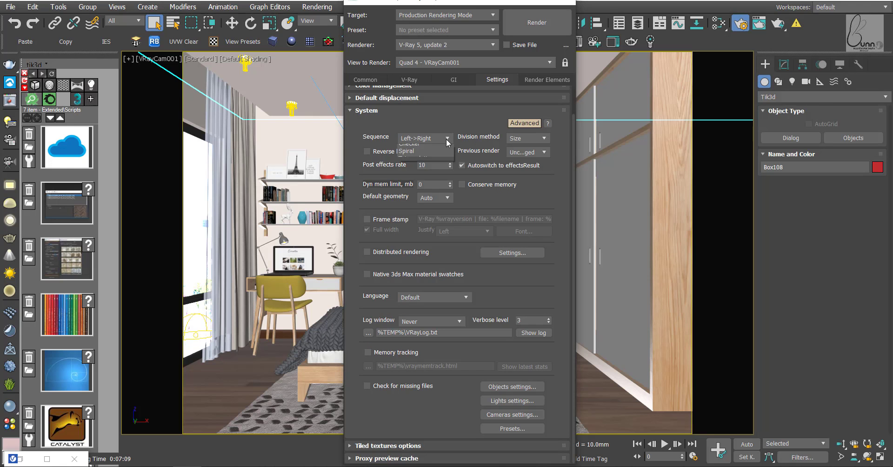
{"action": "left_click", "coordinate": [437, 138]}
{"action": "left_click", "coordinate": [422, 163]}
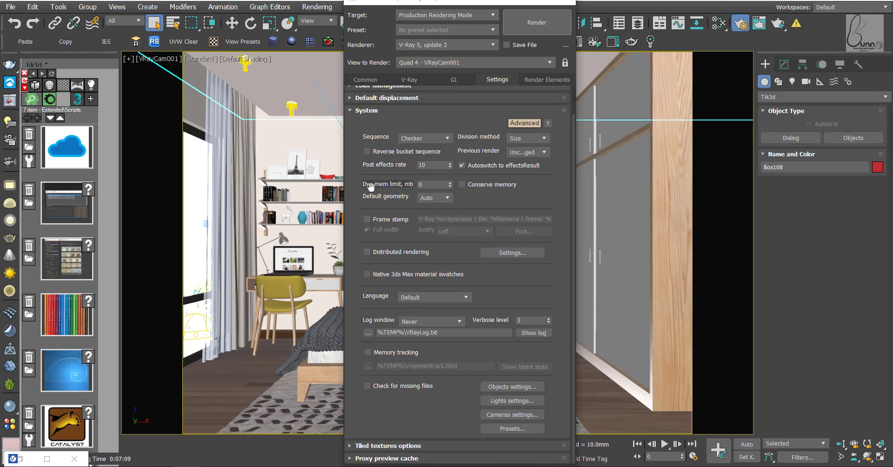
- Render with Checker order in a maximized frame buffer and stop once the checkerboard shows
{"action": "left_click", "coordinate": [527, 27]}
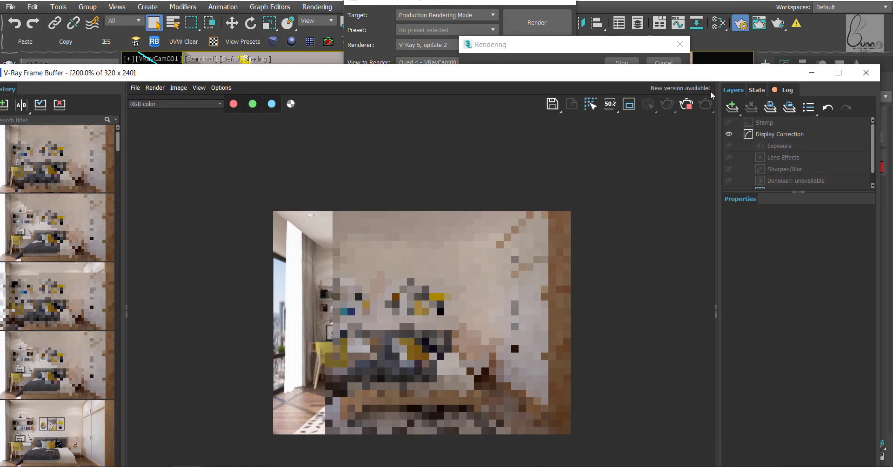
{"action": "left_click", "coordinate": [838, 73]}
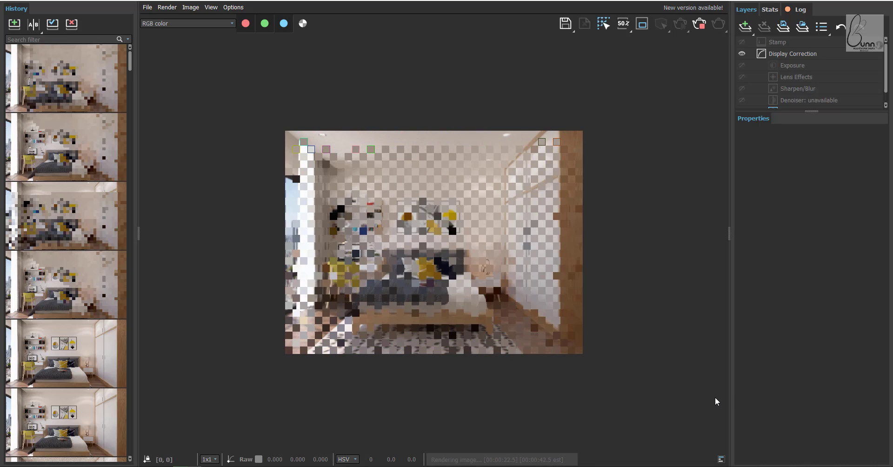
{"action": "left_click", "coordinate": [699, 26]}
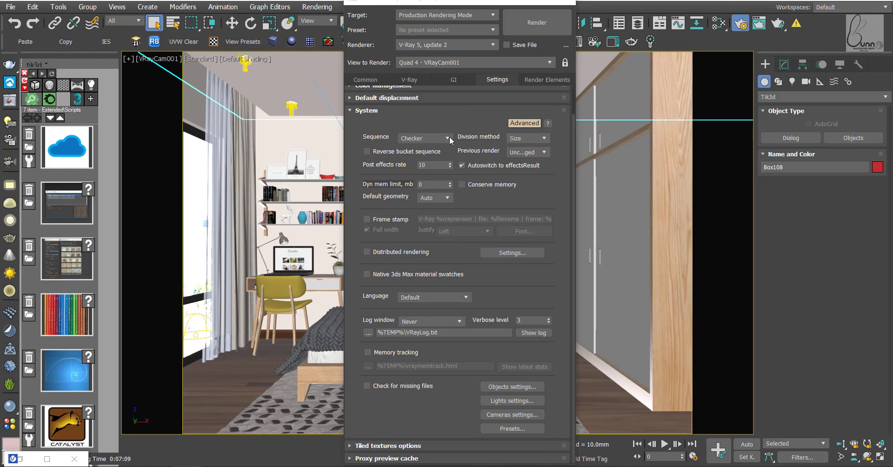
- Pick Spiral bucket order, render with Shift+Q in a maximized frame buffer, and stop partway
{"action": "left_click", "coordinate": [448, 138]}
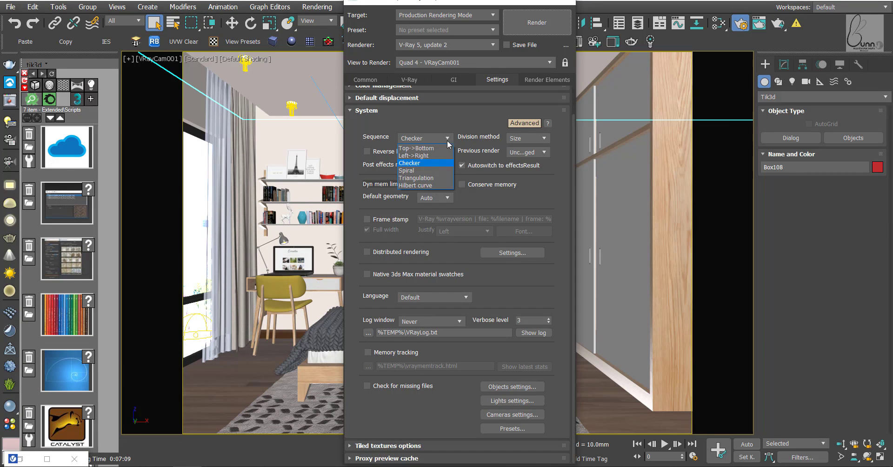
{"action": "left_click", "coordinate": [417, 170]}
{"action": "key", "text": "shift+q"}
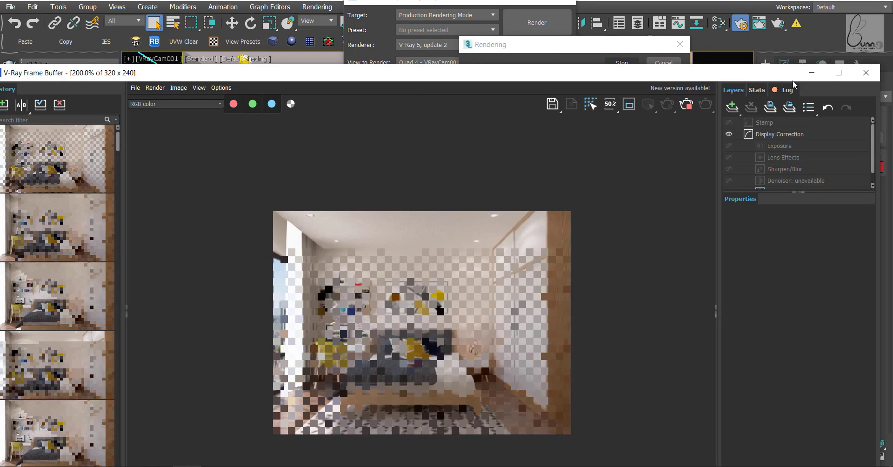
{"action": "double_click", "coordinate": [792, 80]}
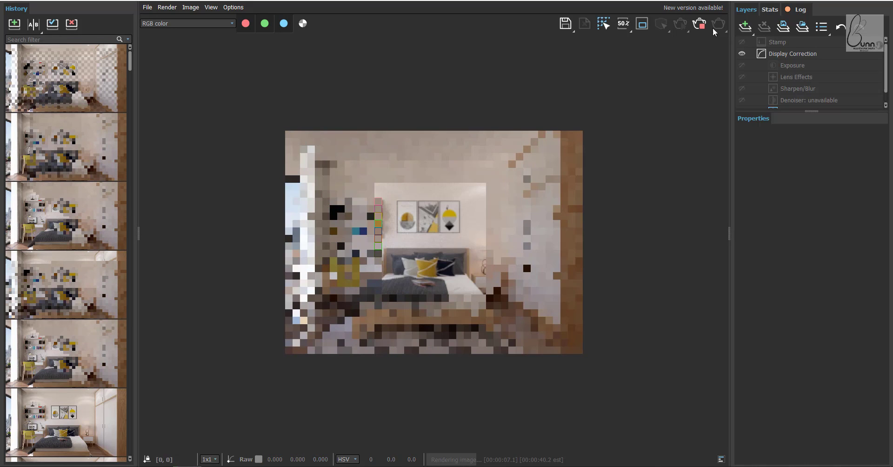
{"action": "left_click", "coordinate": [698, 24]}
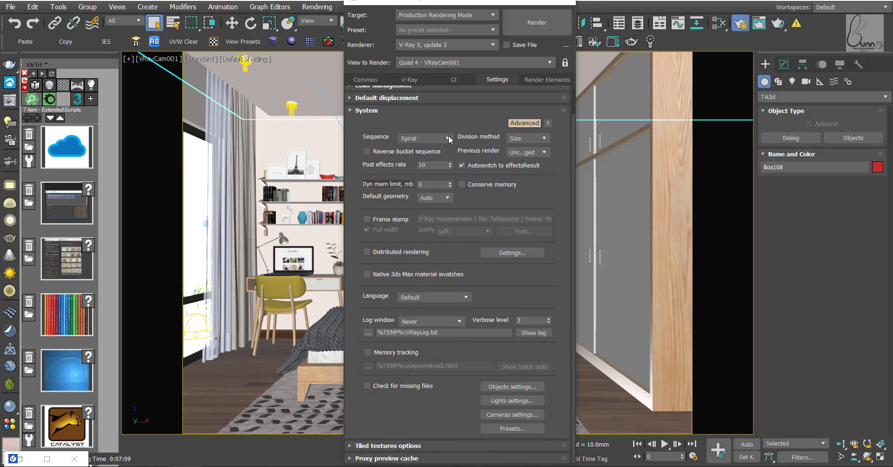
- Set Sequence back to Top->Bottom and render with Shift+Q in a maximized frame buffer
{"action": "left_click", "coordinate": [449, 138]}
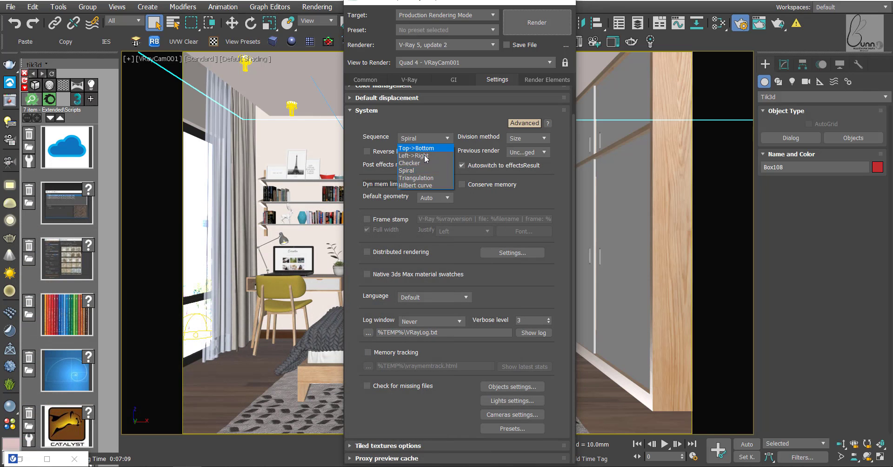
{"action": "left_click", "coordinate": [425, 149]}
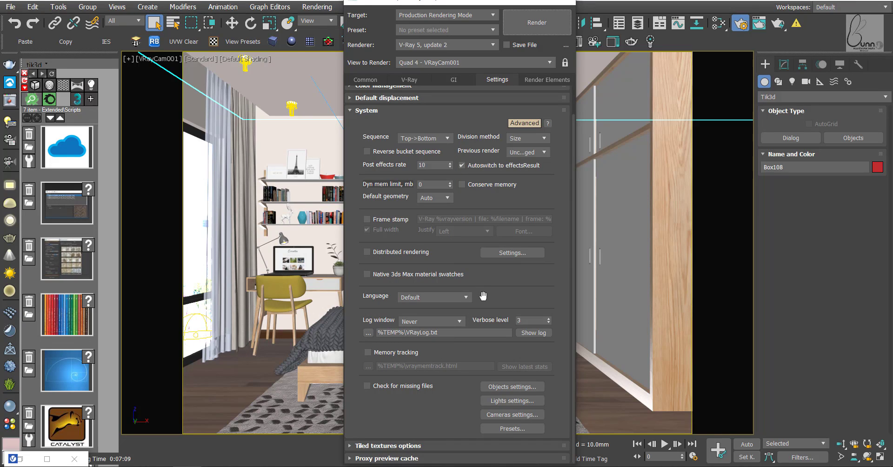
{"action": "left_click", "coordinate": [446, 138]}
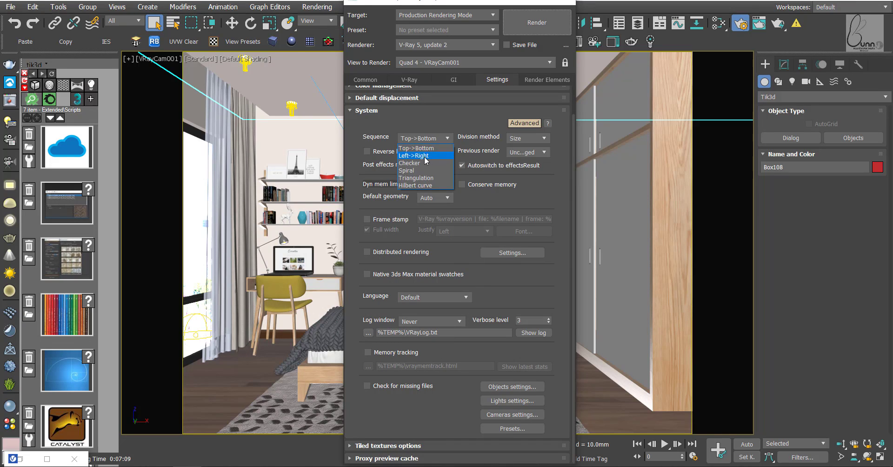
{"action": "left_click", "coordinate": [424, 148]}
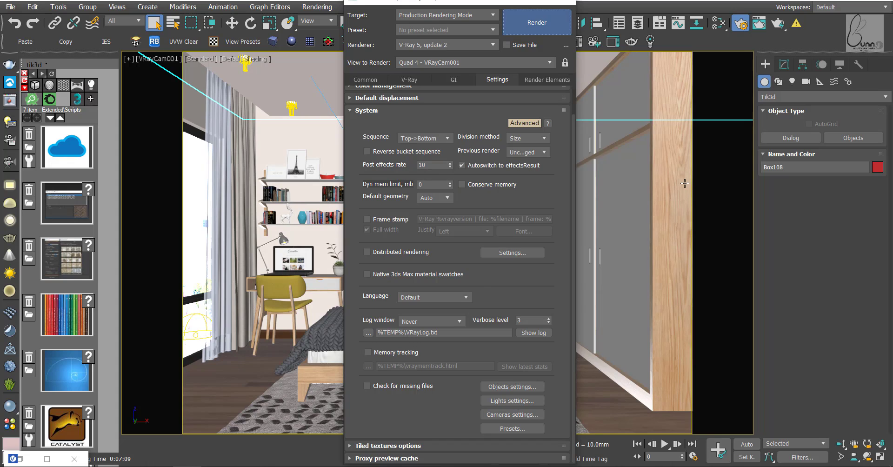
{"action": "key", "text": "shift+q"}
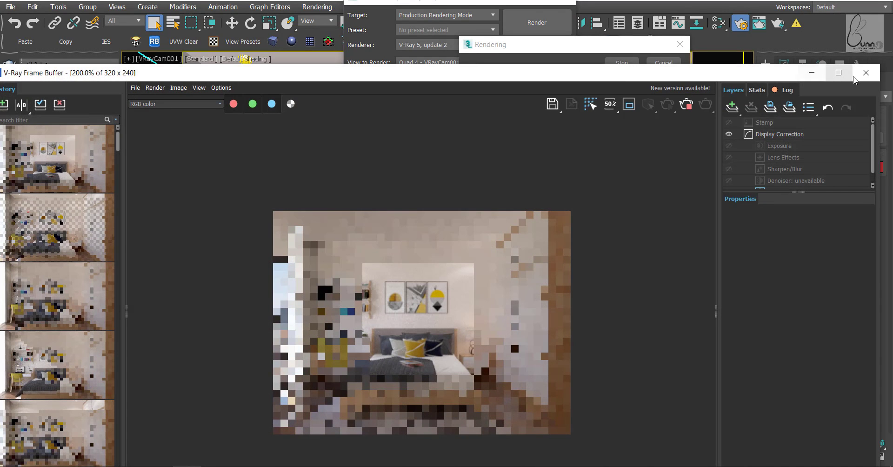
{"action": "left_click", "coordinate": [841, 74]}
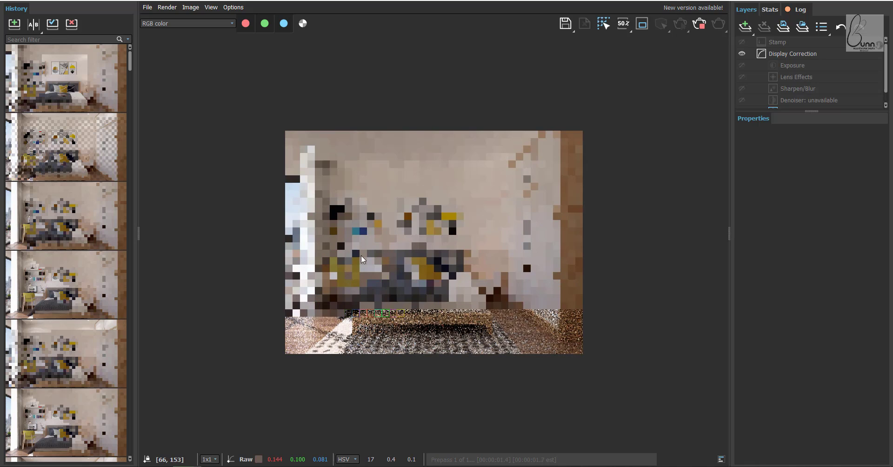
{"action": "left_click", "coordinate": [604, 26]}
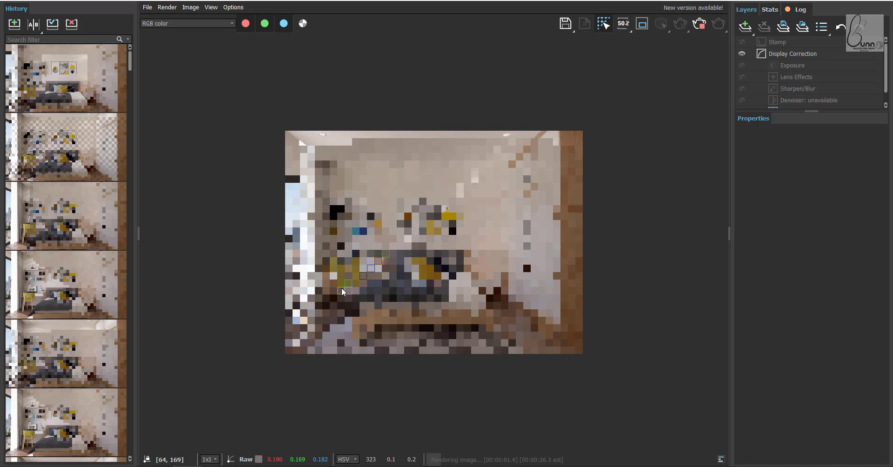